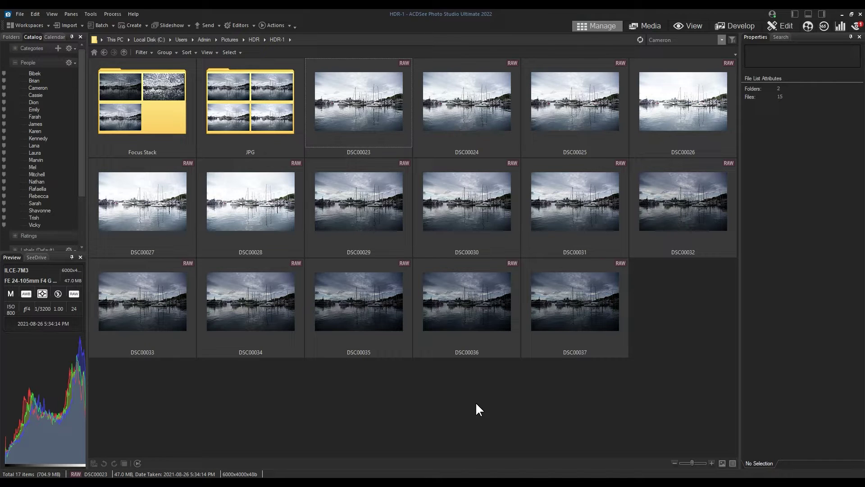
Step: Select the fifteen RAW files DSC00023 through DSC00037 in the HDR-1 folder
{"action": "left_click", "coordinate": [356, 109]}
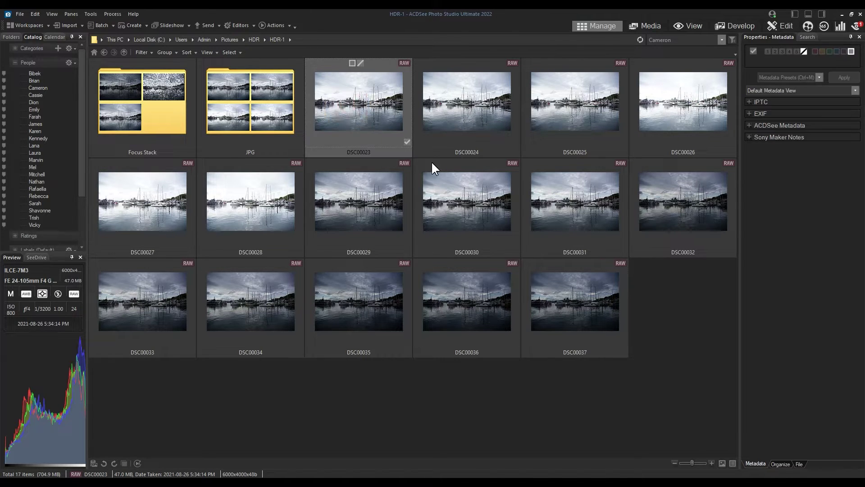
{"action": "left_click", "coordinate": [566, 301], "text": "shift"}
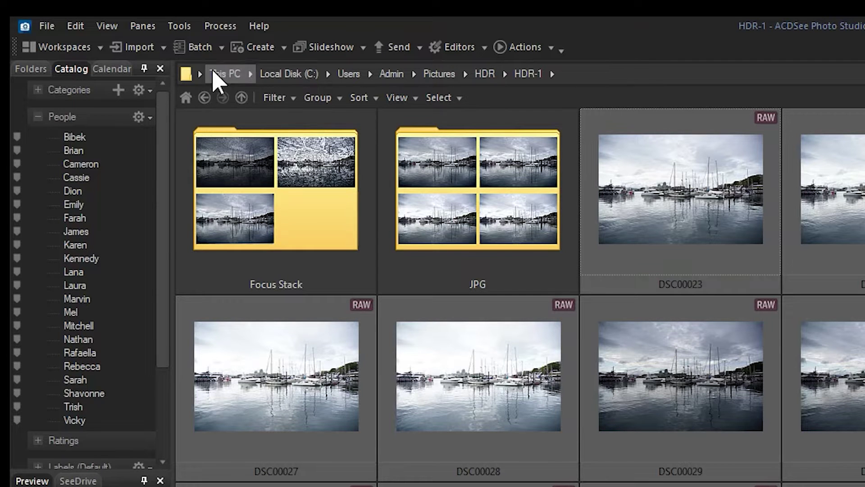
Step: Open the Batch Rename dialog for the selected files, showing the default DSC##### template
{"action": "left_click", "coordinate": [98, 25]}
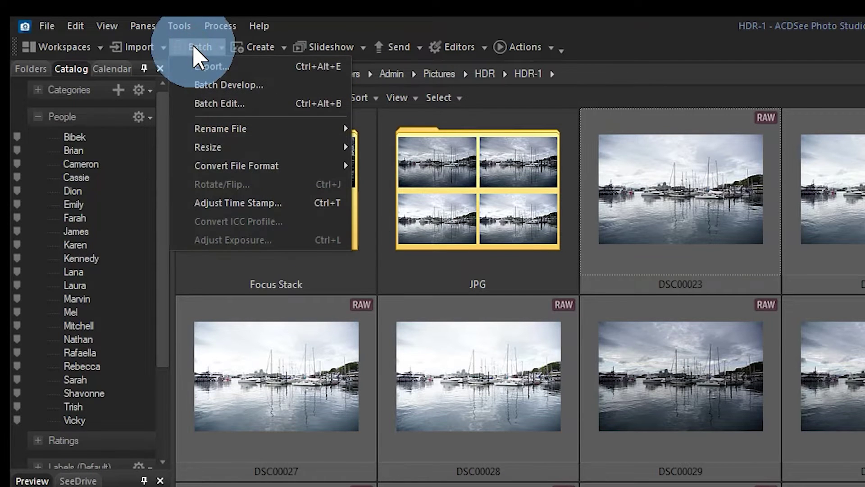
{"action": "mouse_move", "coordinate": [225, 135]}
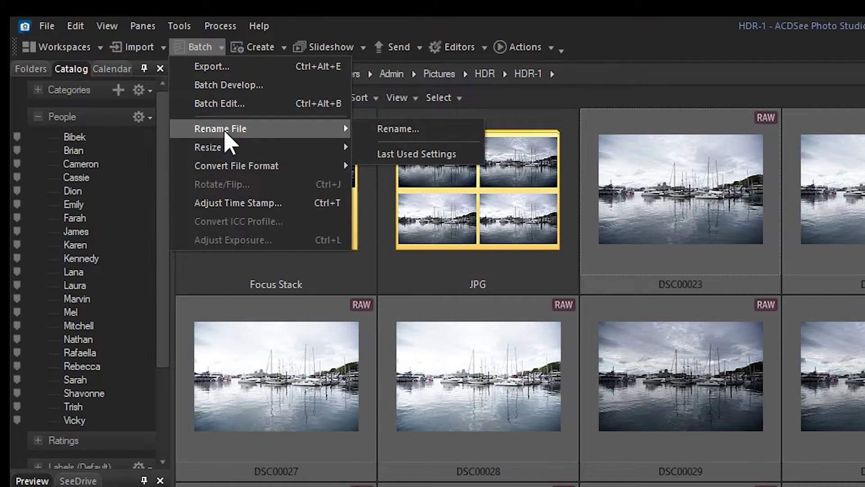
{"action": "left_click", "coordinate": [396, 129]}
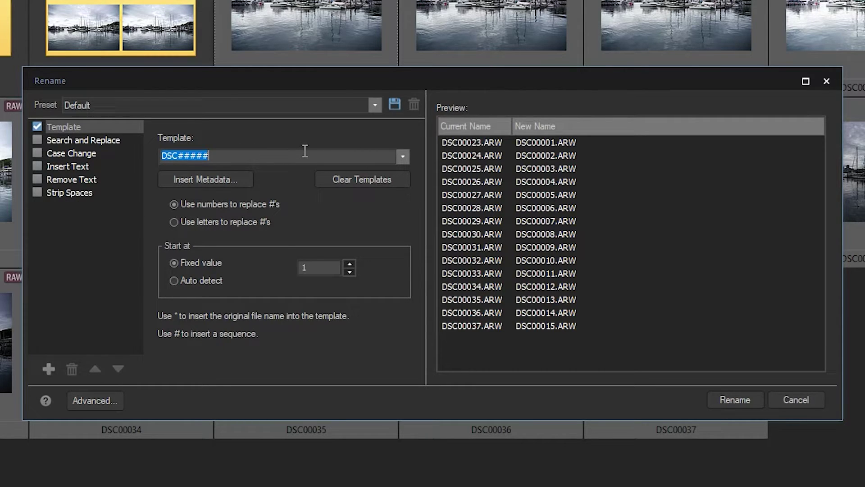
Step: Replace the DSC##### template with CameraRaw-Harbour ### and check previews 001 to 015
{"action": "left_click", "coordinate": [286, 151]}
{"action": "double_click", "coordinate": [286, 152]}
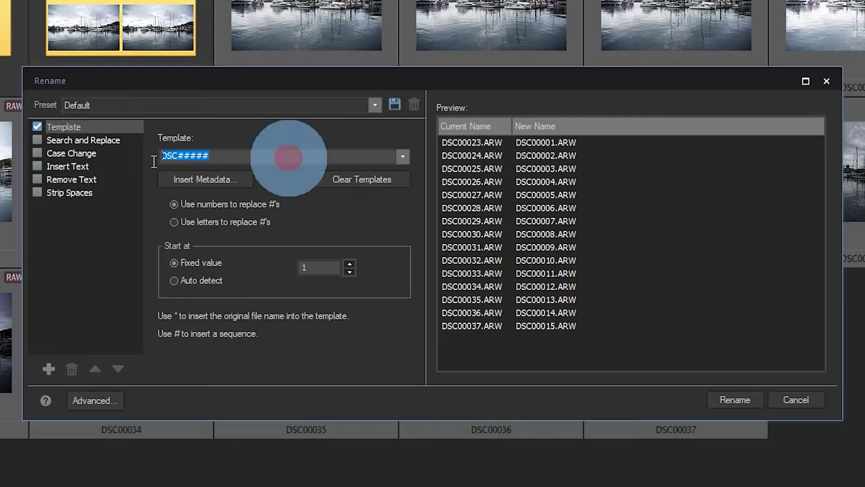
{"action": "type", "text": "Camer"}
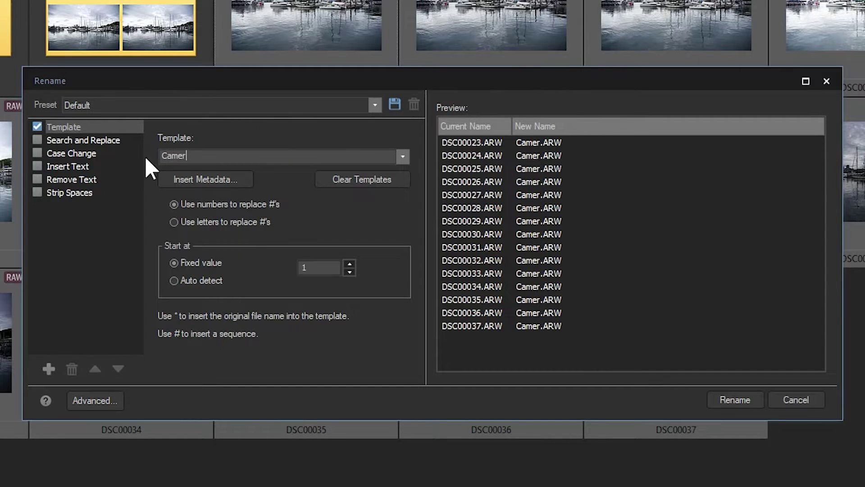
{"action": "type", "text": "aRAW"}
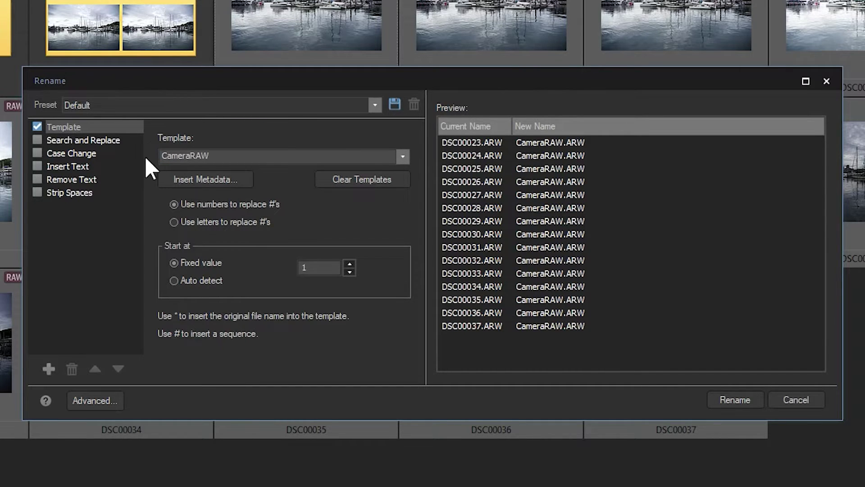
{"action": "key", "text": "BackSpace"}
{"action": "key", "text": "BackSpace"}
{"action": "type", "text": "aw"}
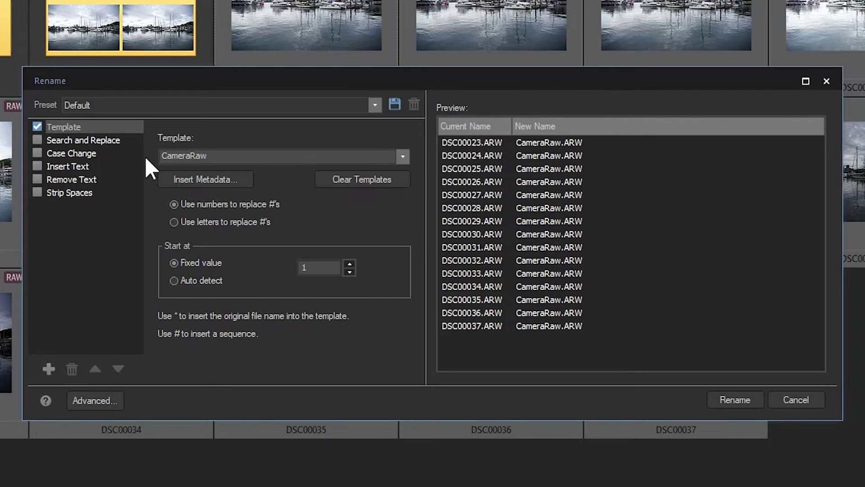
{"action": "type", "text": "-Harbour ###"}
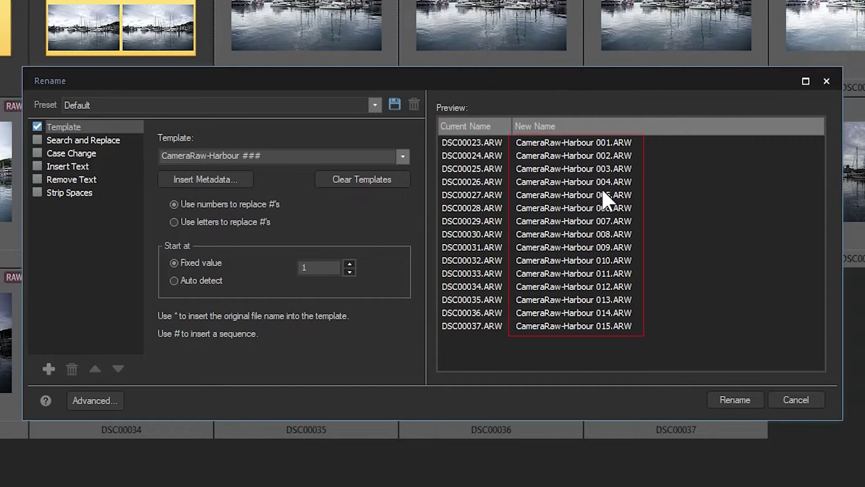
{"action": "left_click", "coordinate": [655, 181]}
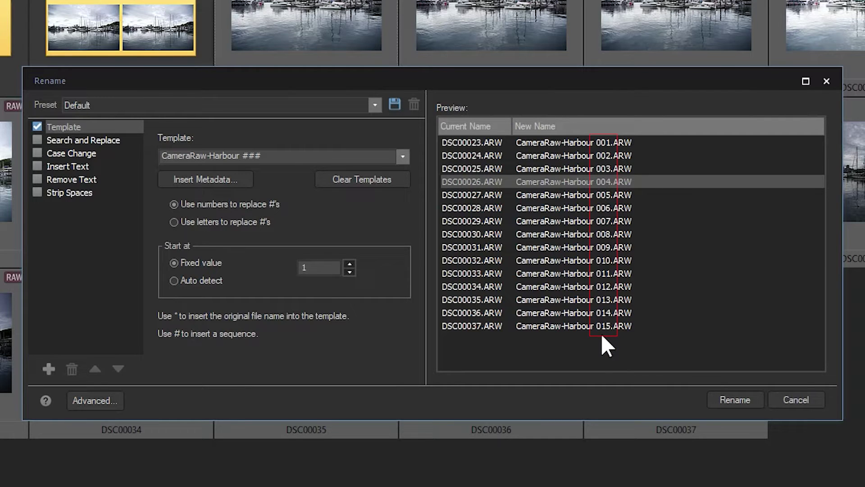
{"action": "left_click", "coordinate": [277, 154]}
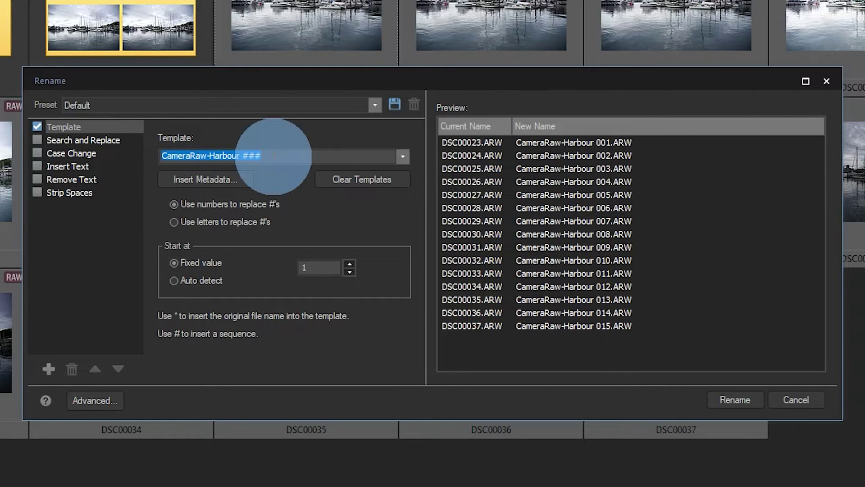
{"action": "left_click", "coordinate": [280, 155]}
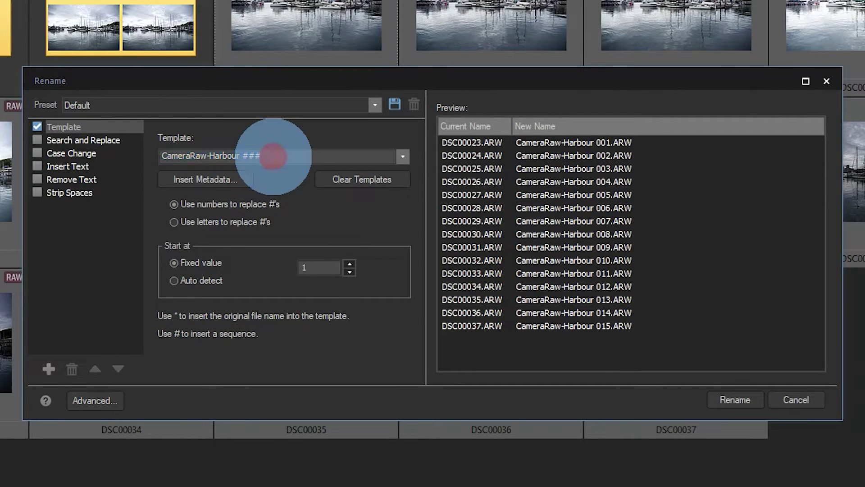
Step: Insert the EXIF Image Date/Time metadata tag into the rename template
{"action": "left_click", "coordinate": [206, 179]}
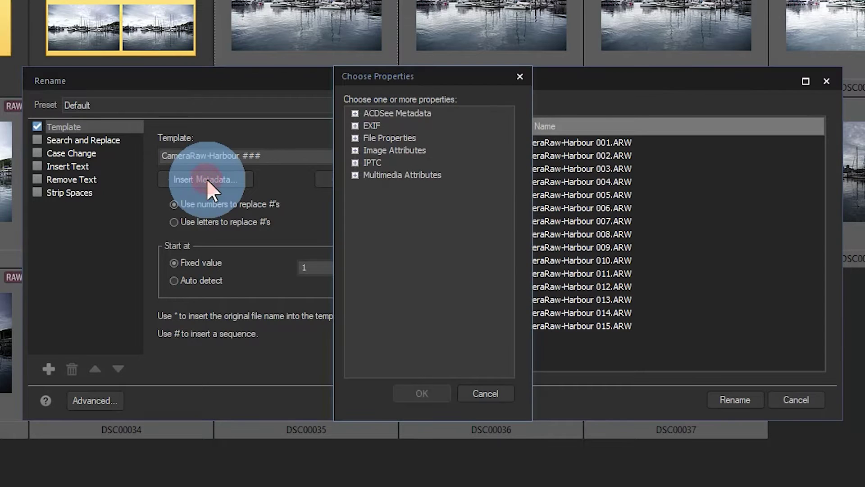
{"action": "left_click", "coordinate": [355, 126]}
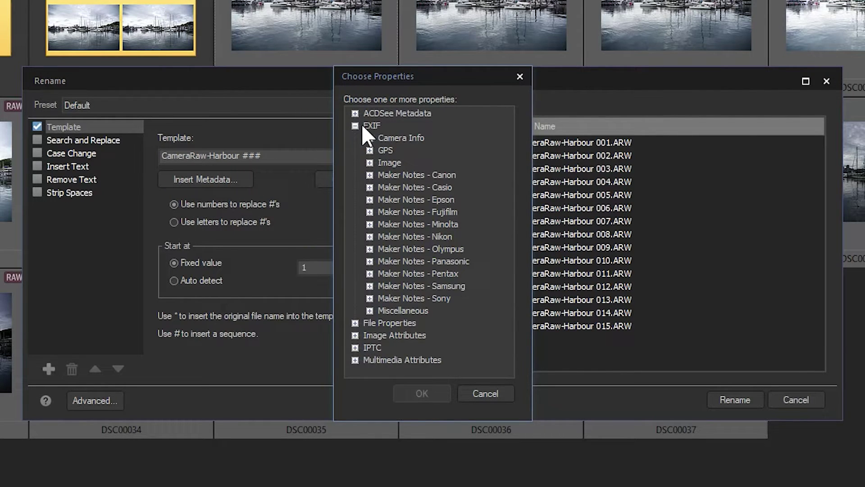
{"action": "left_click", "coordinate": [369, 163]}
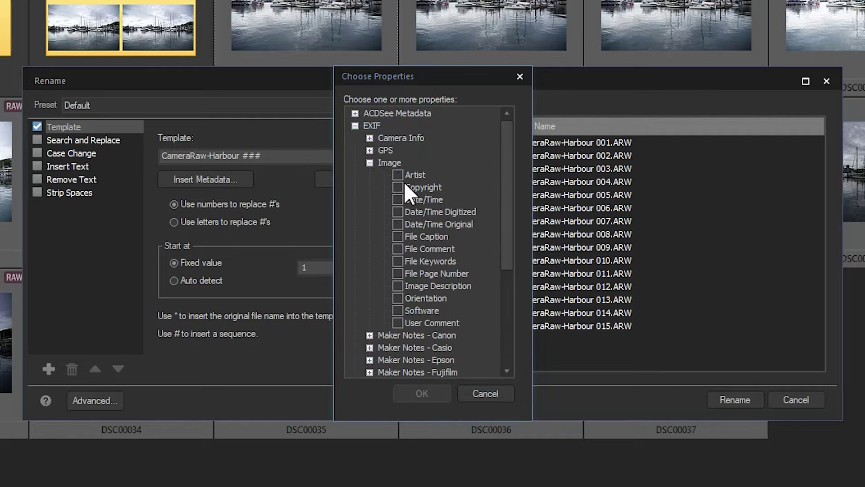
{"action": "left_click", "coordinate": [397, 198]}
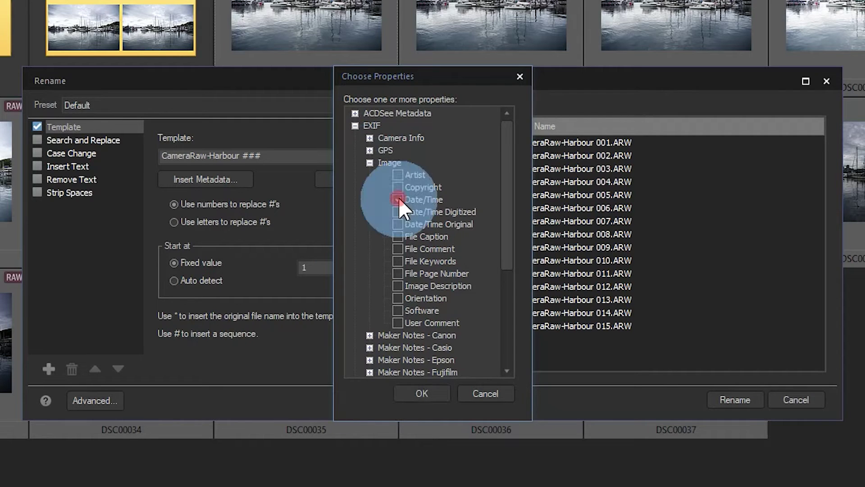
{"action": "left_click", "coordinate": [426, 390]}
Step: Move the <Image:Date/Time> tag so it sits between Harbour and ###
{"action": "left_click", "coordinate": [349, 157]}
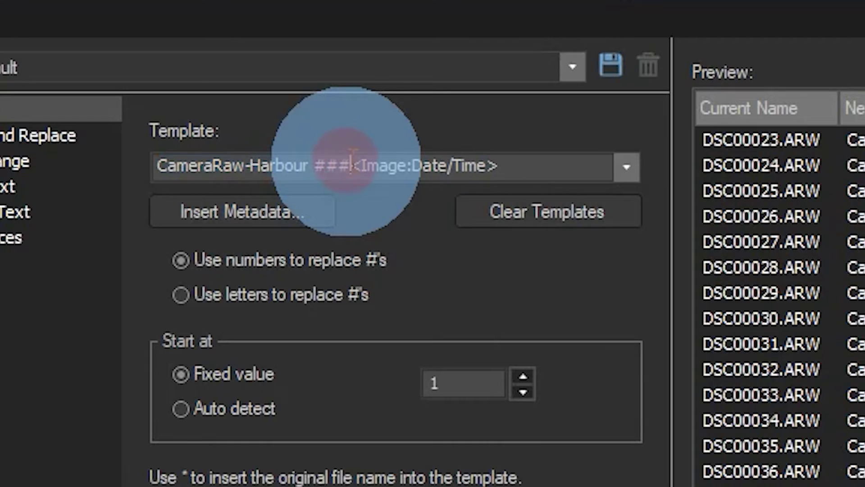
{"action": "left_click_drag", "start_coordinate": [262, 156], "coordinate": [346, 156]}
{"action": "key", "text": "ctrl+c"}
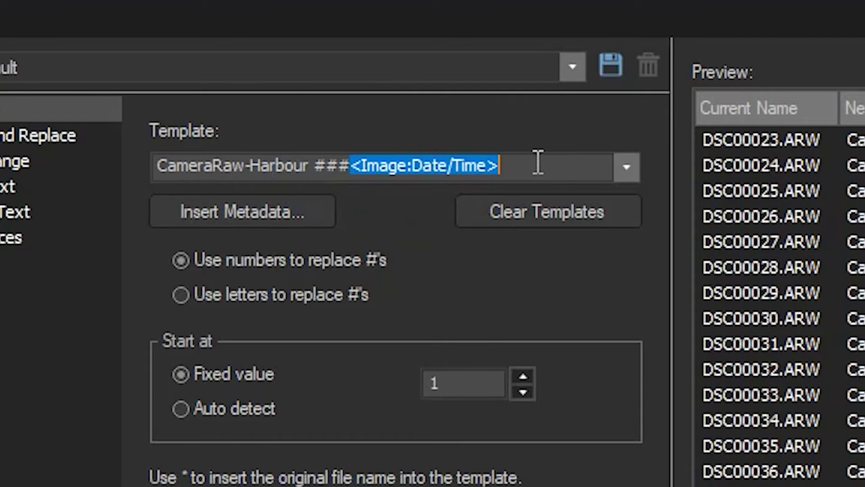
{"action": "key", "text": "BackSpace"}
{"action": "key", "text": "Left"}
{"action": "key", "text": "Left"}
{"action": "key", "text": "Left"}
{"action": "key", "text": "Left"}
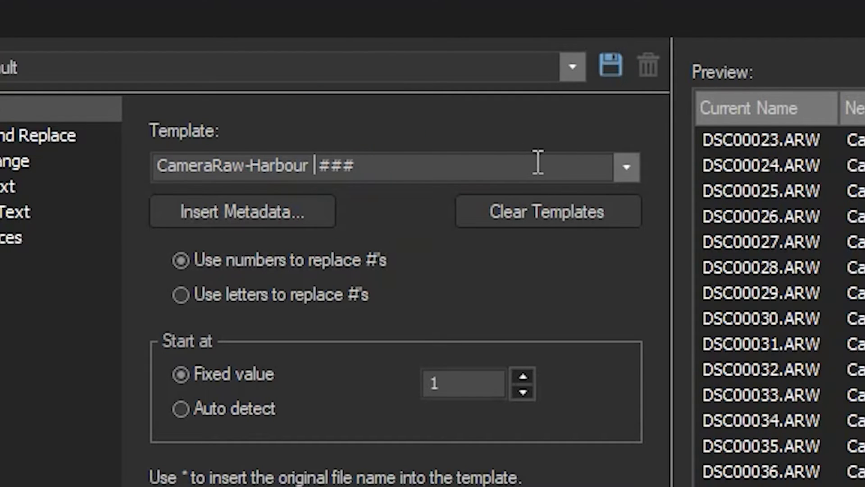
{"action": "key", "text": "ctrl+v"}
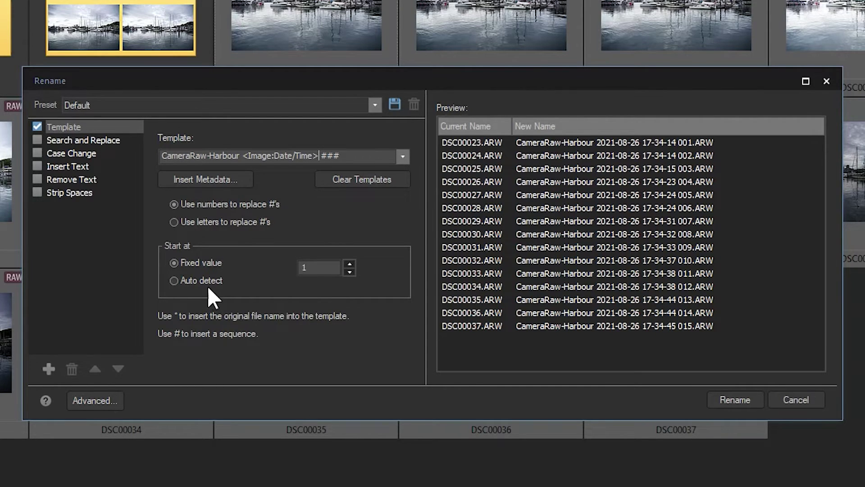
{"action": "double_click", "coordinate": [299, 267]}
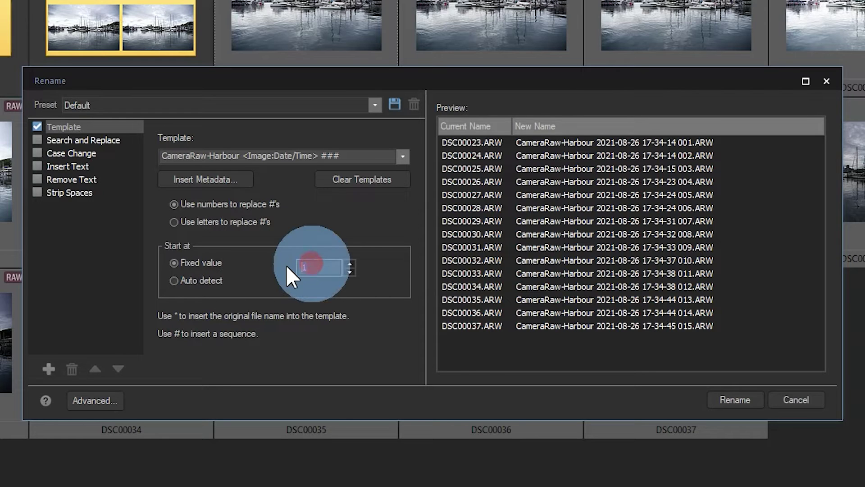
{"action": "type", "text": "32"}
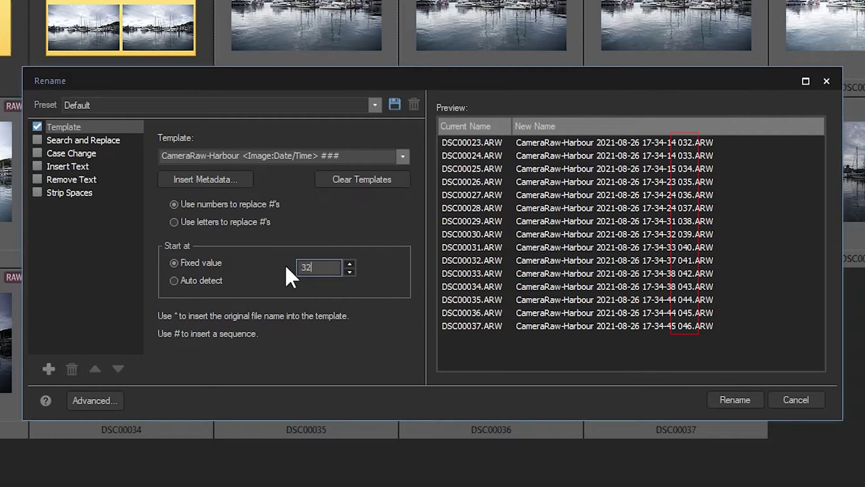
{"action": "key", "text": "BackSpace"}
{"action": "key", "text": "BackSpace"}
{"action": "left_click", "coordinate": [349, 264]}
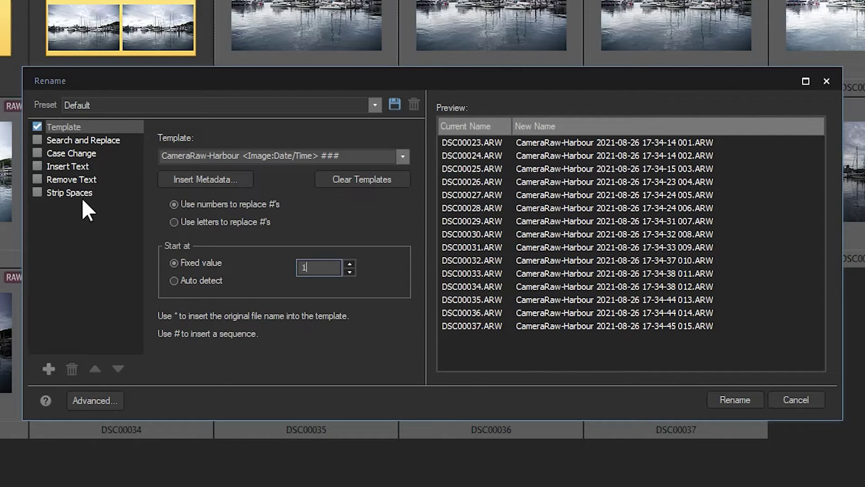
Step: Enable Search and Replace to change Harbour into Wharf_Harbour in the names
{"action": "left_click", "coordinate": [69, 139]}
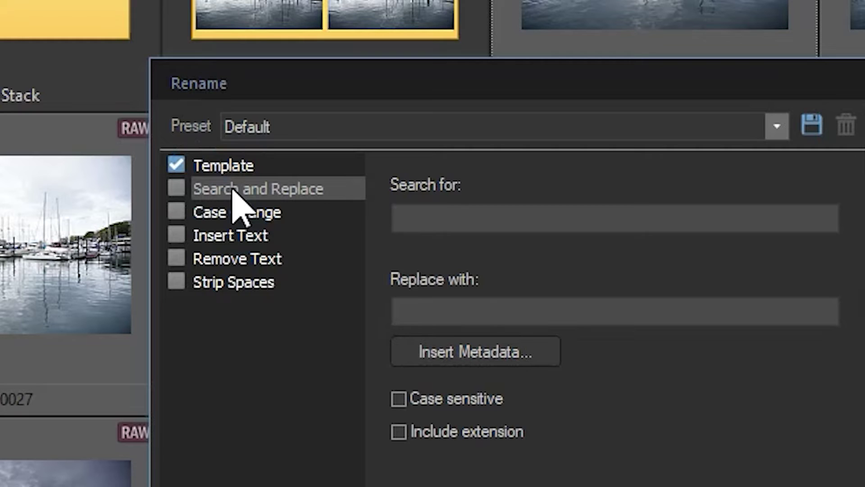
{"action": "left_click", "coordinate": [176, 188]}
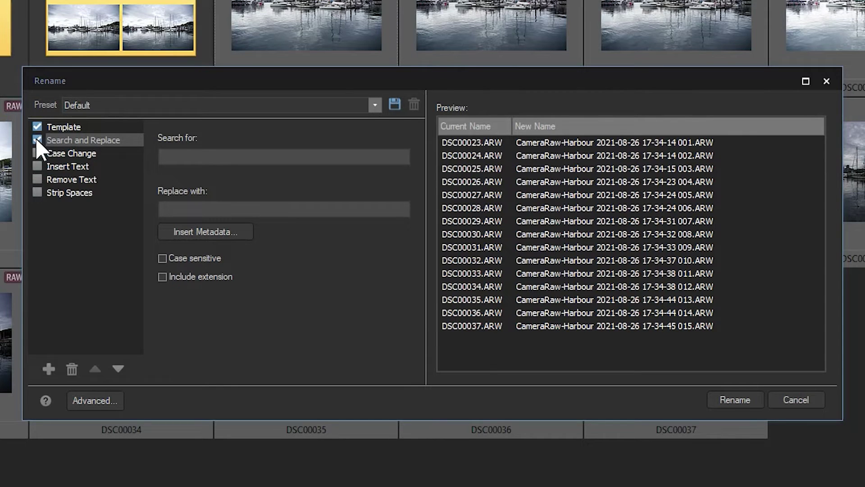
{"action": "left_click", "coordinate": [193, 156]}
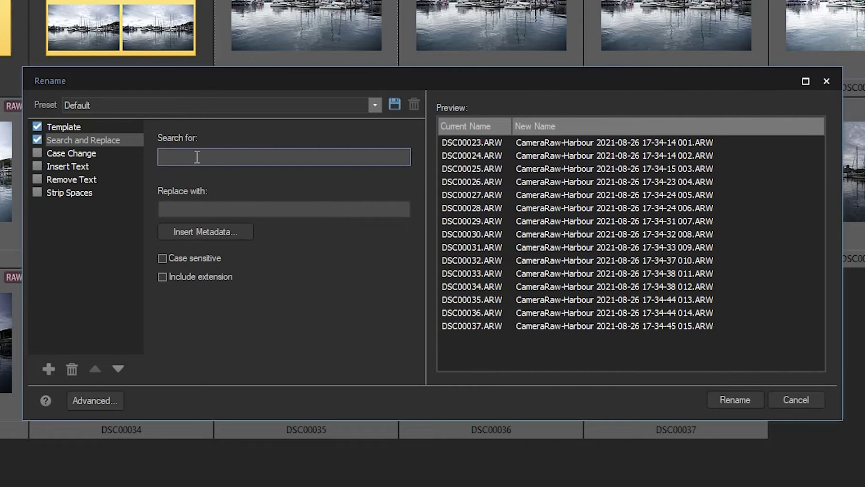
{"action": "type", "text": "Harbour"}
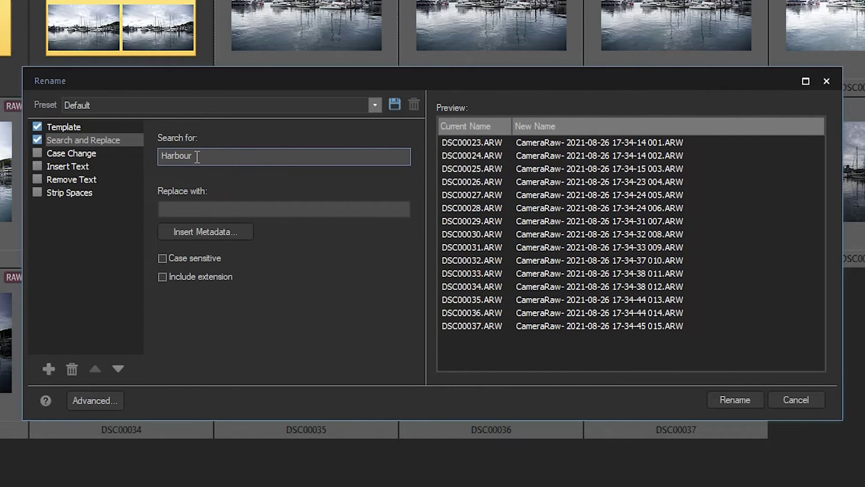
{"action": "left_click", "coordinate": [243, 207]}
{"action": "type", "text": "Whar"}
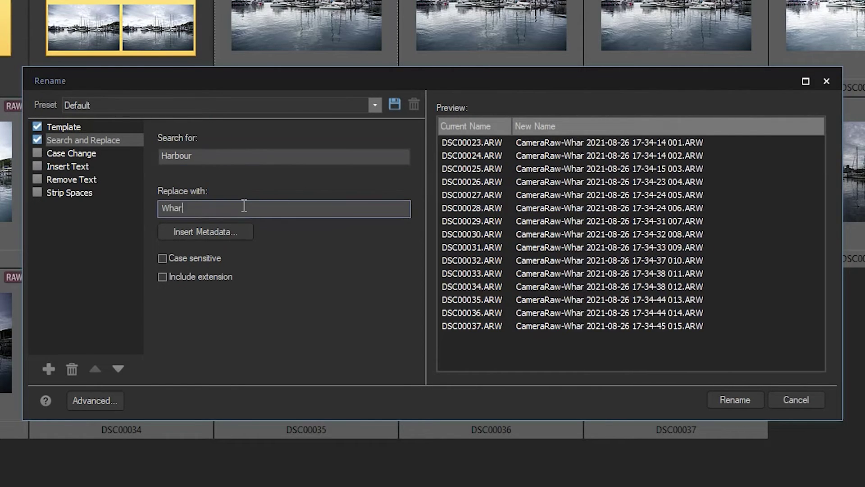
{"action": "type", "text": "f_Harbour"}
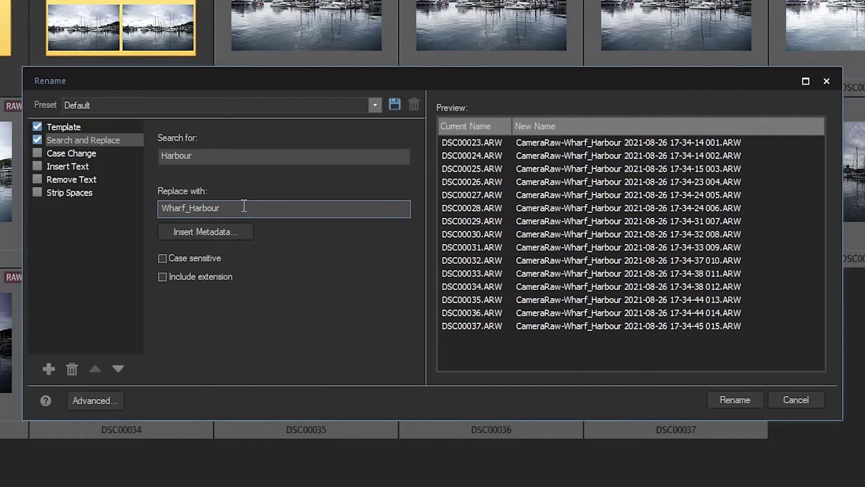
Step: Turn on Case Change with Lowercase for both name and extension
{"action": "left_click", "coordinate": [78, 153]}
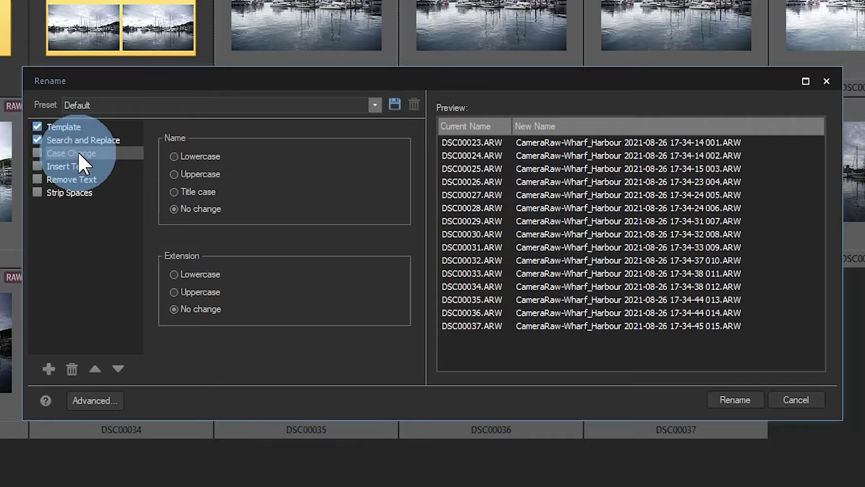
{"action": "left_click", "coordinate": [38, 152]}
{"action": "left_click", "coordinate": [186, 156]}
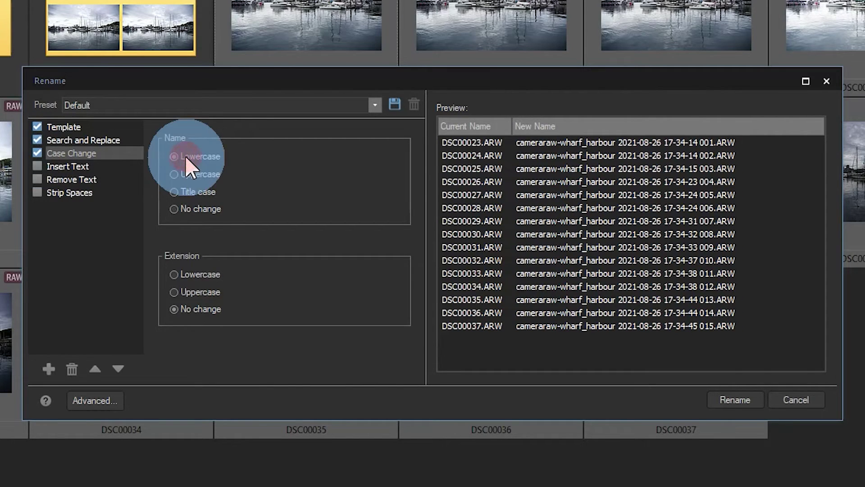
{"action": "left_click", "coordinate": [198, 274]}
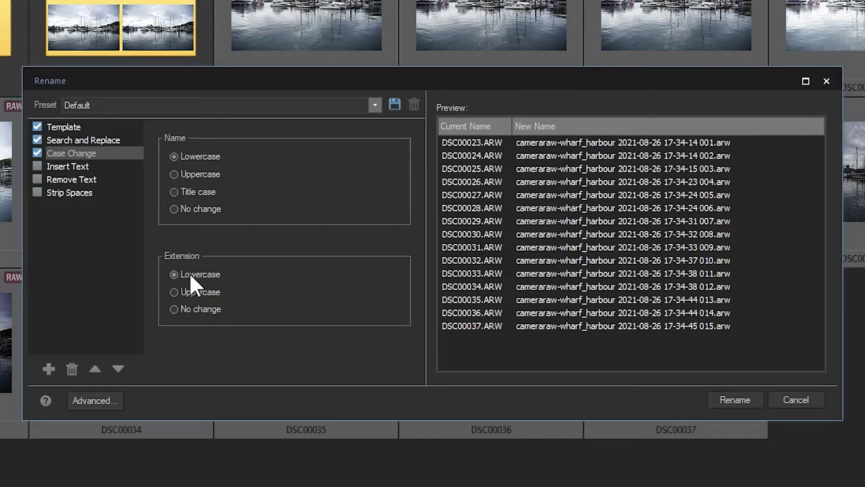
{"action": "left_click", "coordinate": [63, 166]}
Step: Enable Insert Text to add street_ after wharf_ in the names
{"action": "left_click", "coordinate": [37, 166]}
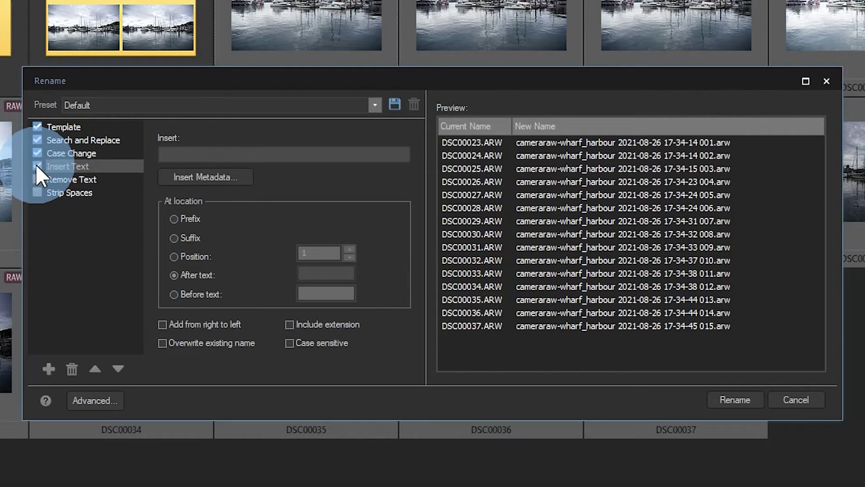
{"action": "left_click", "coordinate": [191, 153]}
{"action": "type", "text": "str"}
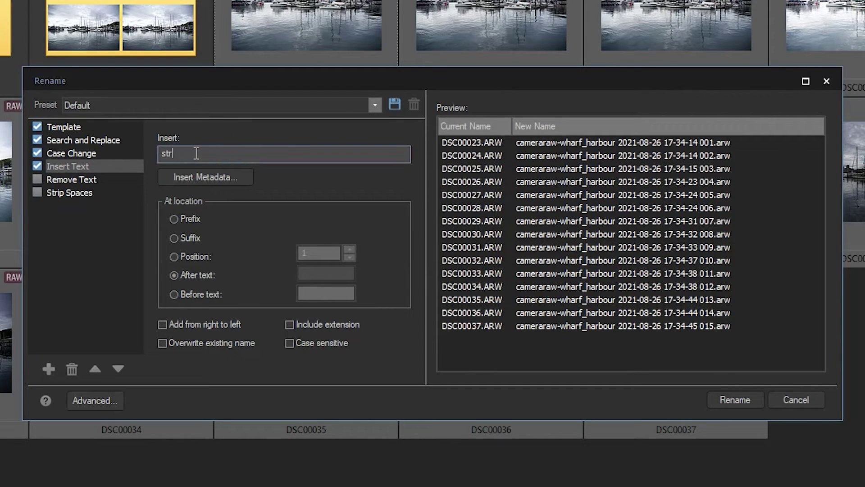
{"action": "type", "text": "eet"}
{"action": "left_click", "coordinate": [326, 273]}
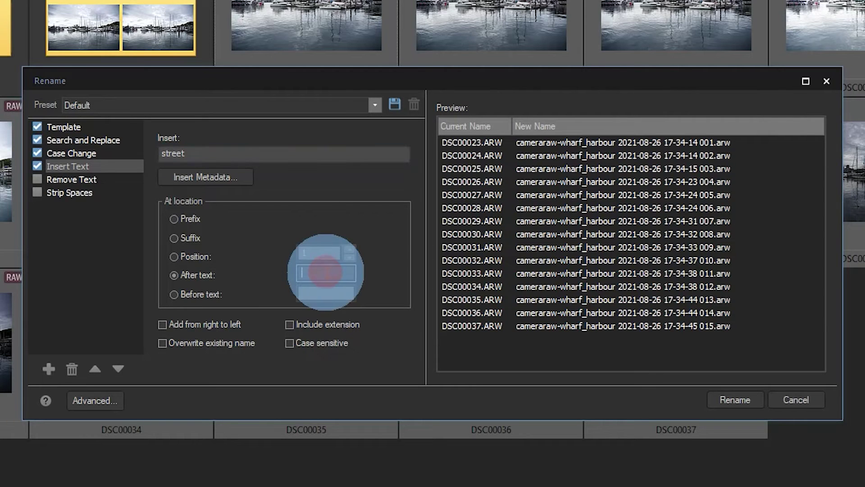
{"action": "type", "text": "wharf"}
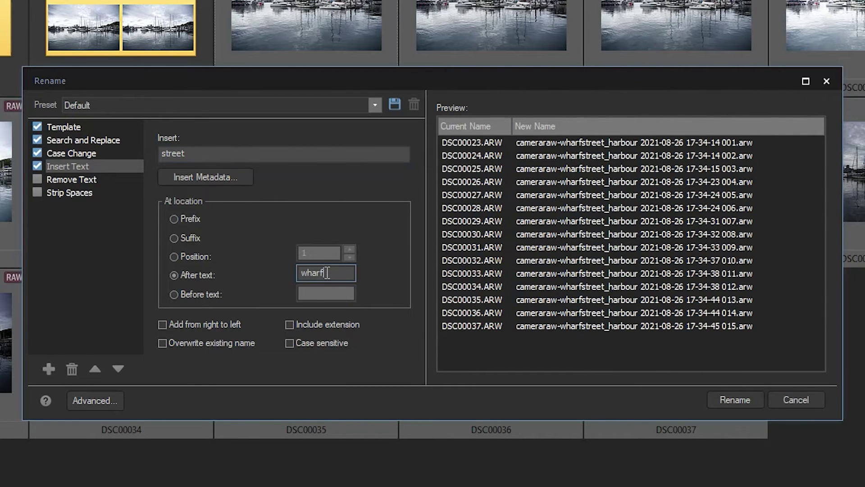
{"action": "left_click", "coordinate": [214, 154]}
{"action": "type", "text": "_"}
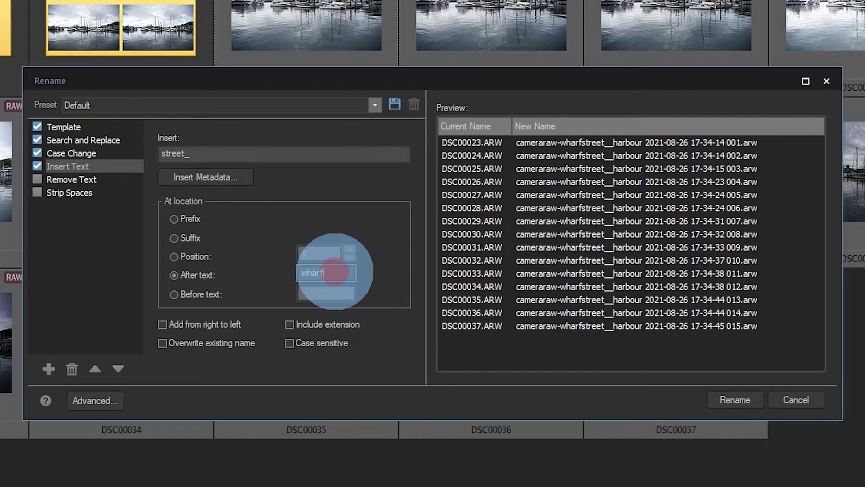
{"action": "type", "text": "_"}
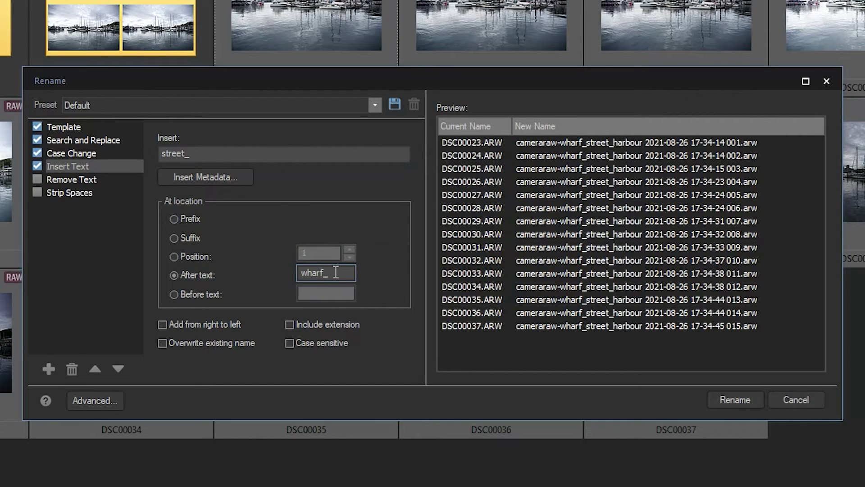
Step: Enable Remove Text starting from delimiter 17
{"action": "left_click", "coordinate": [63, 179]}
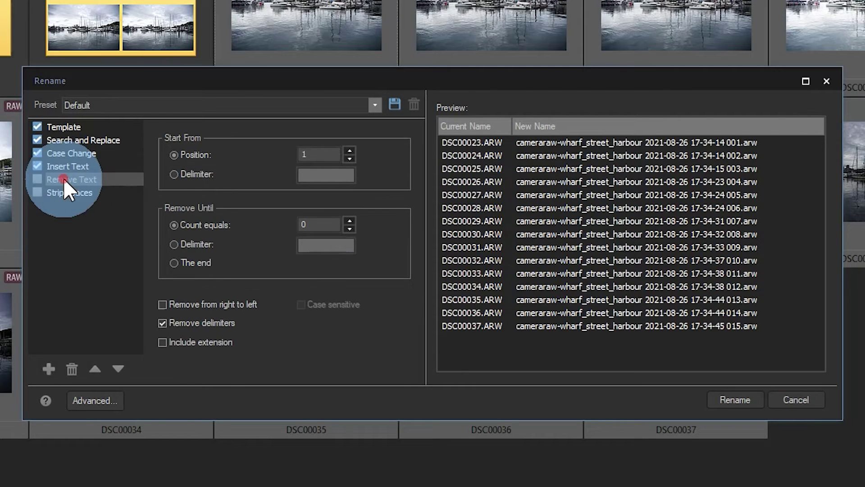
{"action": "left_click", "coordinate": [37, 179]}
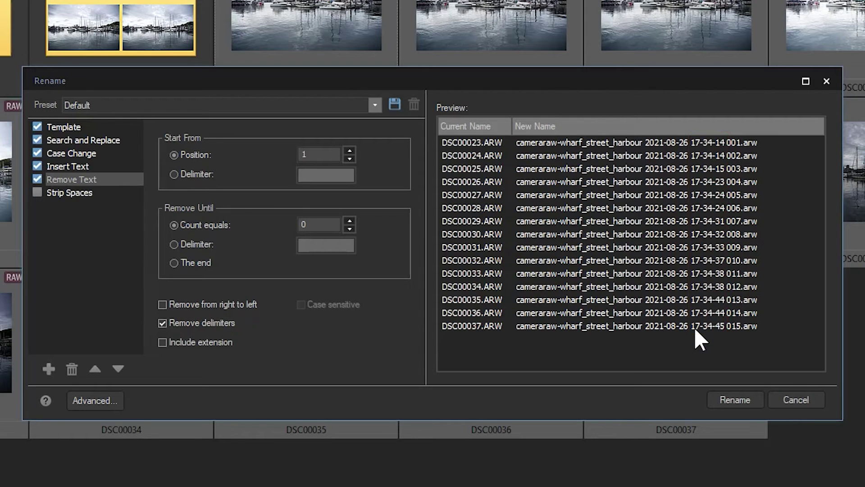
{"action": "left_click", "coordinate": [185, 173]}
{"action": "left_click", "coordinate": [323, 171]}
{"action": "type", "text": "17"}
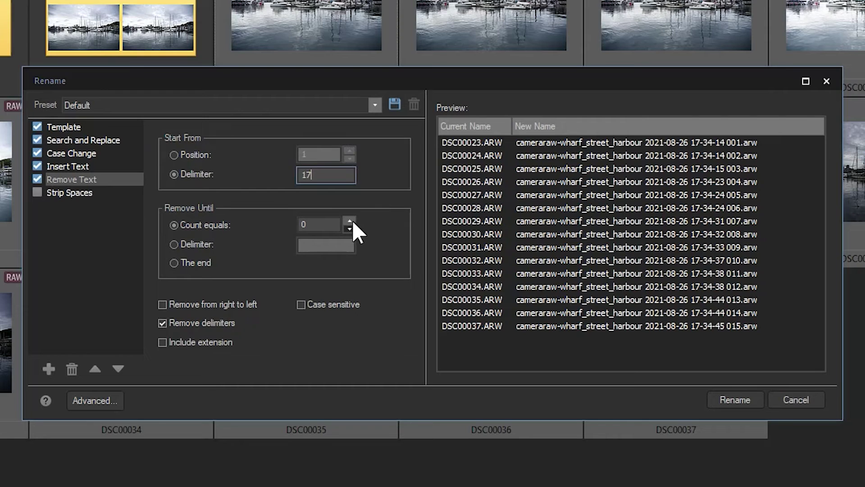
Step: Raise the removed character count to 9, dropping the time from the names
{"action": "left_click", "coordinate": [350, 221]}
{"action": "left_click", "coordinate": [350, 221]}
{"action": "left_click", "coordinate": [351, 221]}
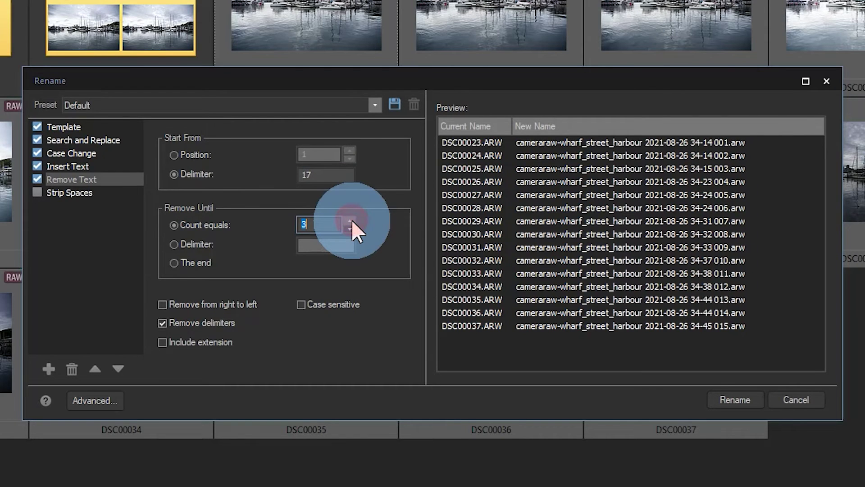
{"action": "left_click", "coordinate": [352, 221]}
{"action": "left_click", "coordinate": [352, 221]}
{"action": "left_click", "coordinate": [351, 220]}
{"action": "left_click", "coordinate": [351, 221]}
{"action": "left_click", "coordinate": [351, 221]}
{"action": "left_click", "coordinate": [350, 221]}
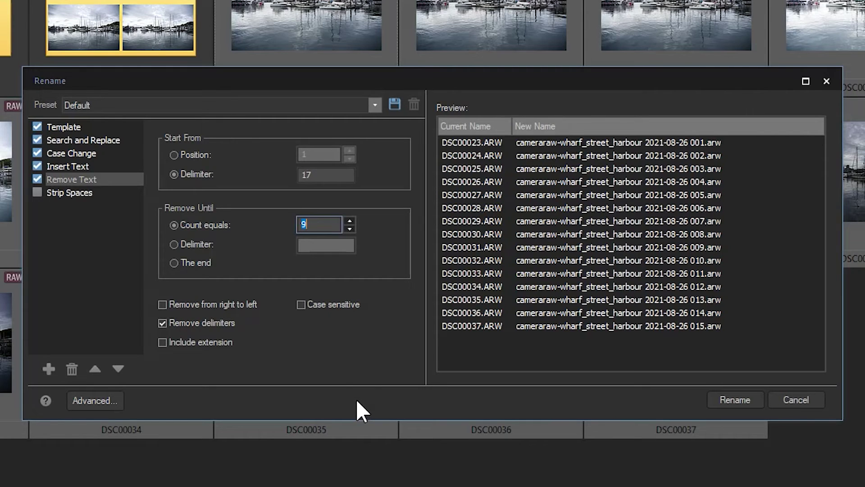
Step: Enable the Strip Spaces rule with Remove all
{"action": "left_click", "coordinate": [60, 193]}
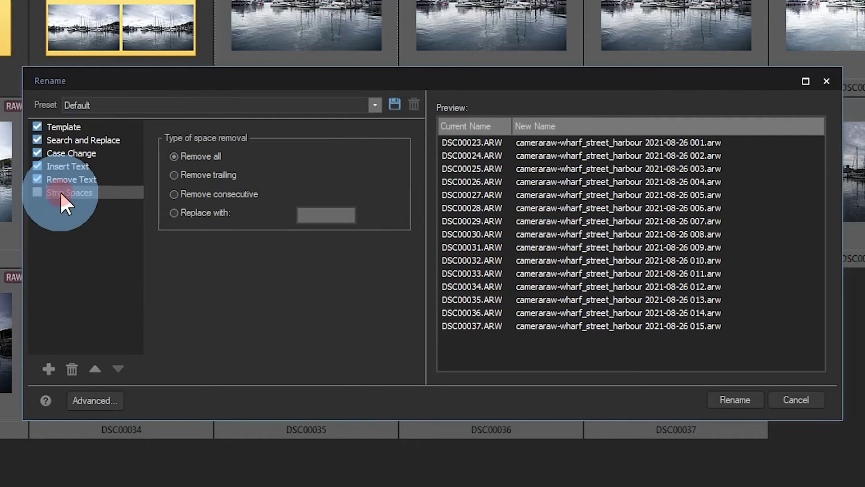
{"action": "left_click", "coordinate": [37, 192]}
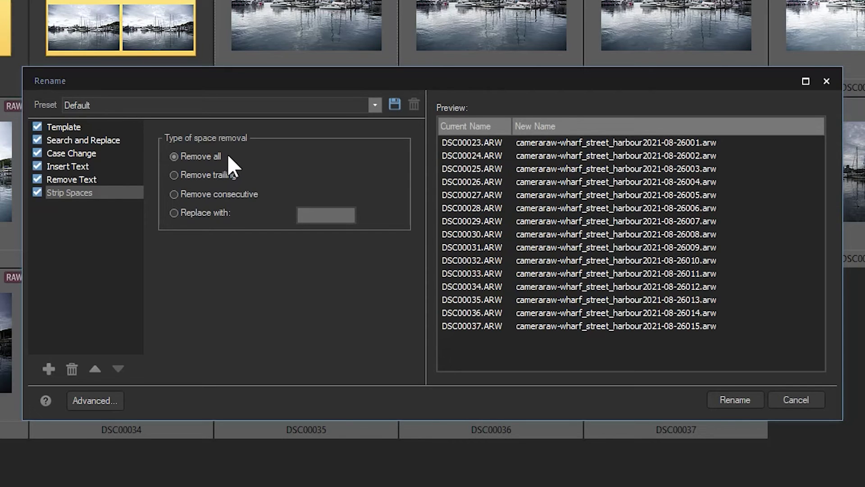
{"action": "left_click", "coordinate": [96, 368]}
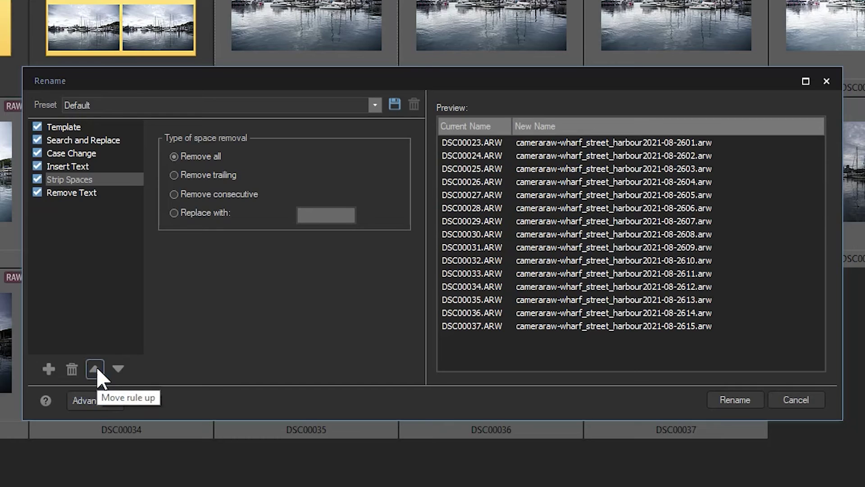
{"action": "left_click", "coordinate": [126, 366]}
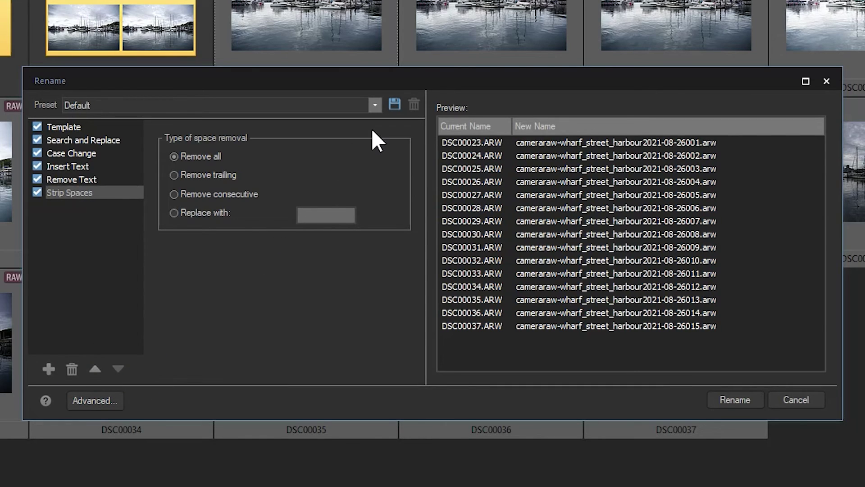
{"action": "left_click", "coordinate": [48, 369]}
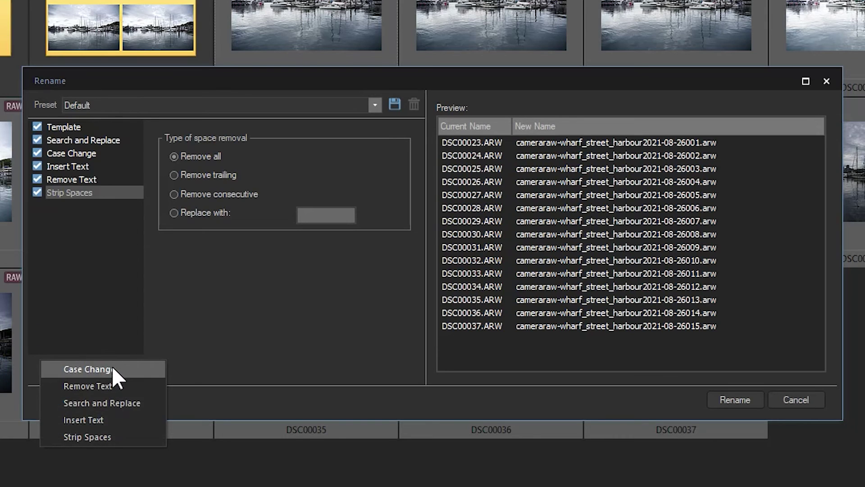
{"action": "left_click", "coordinate": [181, 282]}
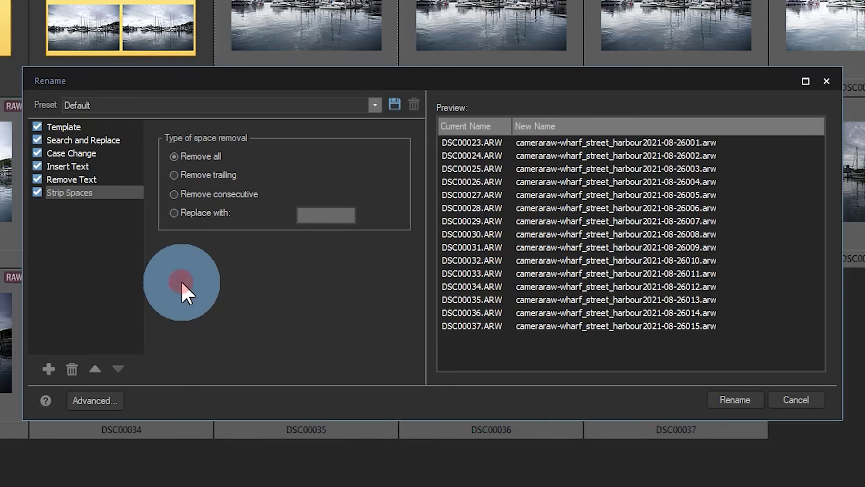
Step: Save the current rename rules as the preset 'new naming convention'
{"action": "left_click", "coordinate": [394, 102]}
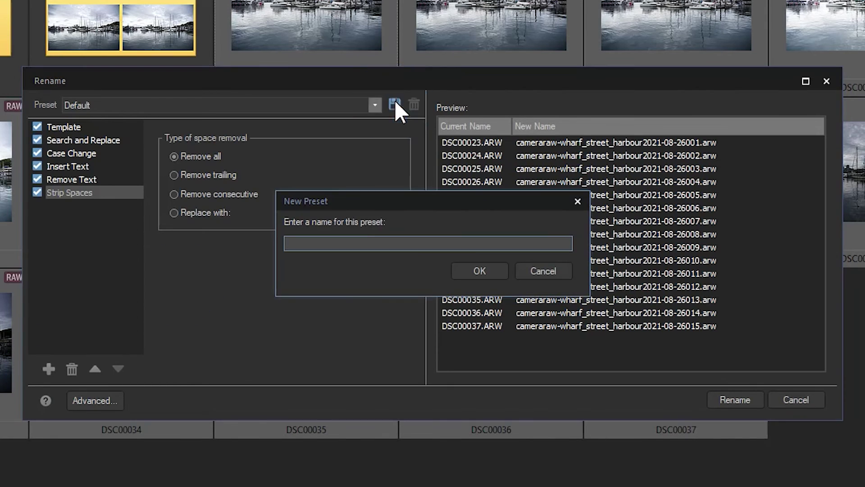
{"action": "type", "text": "new naming convention"}
{"action": "left_click", "coordinate": [483, 265]}
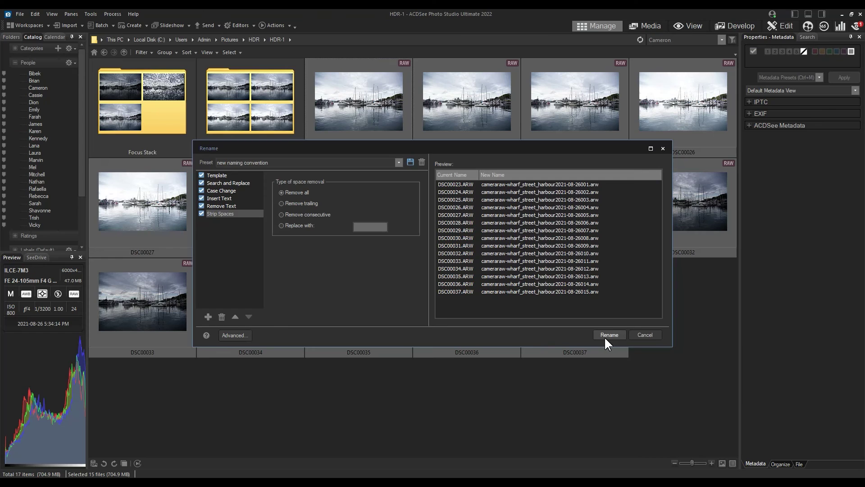
Step: Apply the rename so the 15 RAW files become cameraraw-wharf_street_harbour2021-08-26001.arw onward, then clear the selection
{"action": "left_click", "coordinate": [736, 399]}
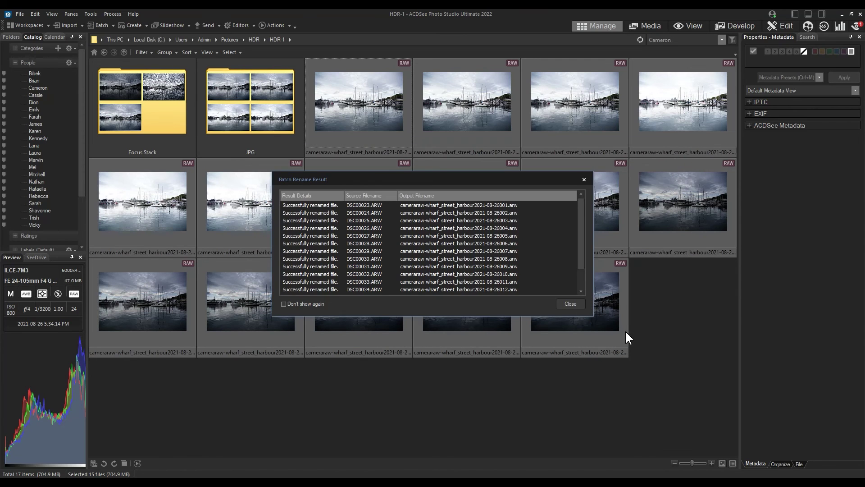
{"action": "left_click", "coordinate": [570, 303]}
{"action": "left_click", "coordinate": [673, 294]}
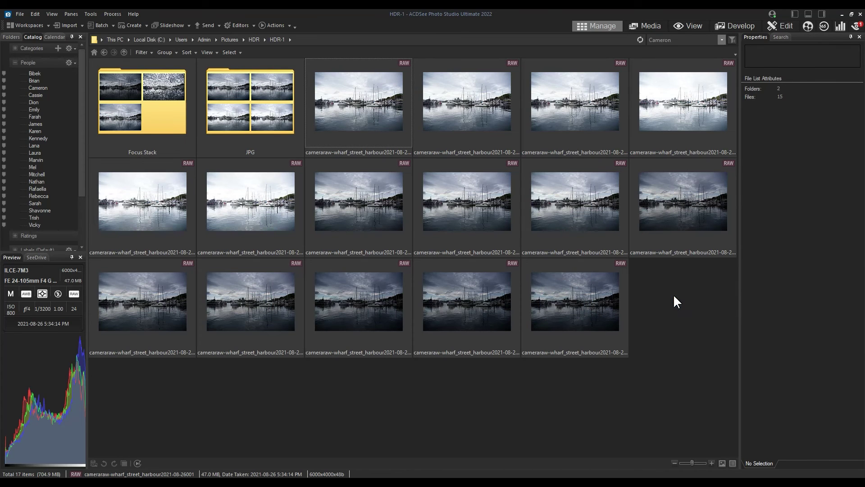